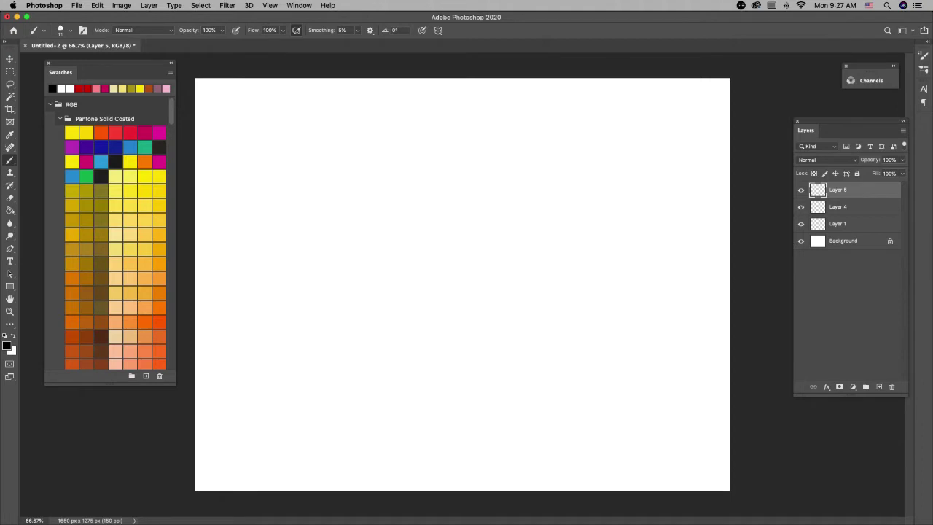
Draw a rounded triangular dog nose with a small oval highlight on Layer 5 and fill it black around the highlight.
{"action": "mouse_move", "coordinate": [462, 204]}
{"action": "left_mouse_down"}
{"action": "mouse_move", "coordinate": [482, 201]}
{"action": "mouse_move", "coordinate": [482, 216]}
{"action": "mouse_move", "coordinate": [462, 232]}
{"action": "mouse_move", "coordinate": [439, 207]}
{"action": "mouse_move", "coordinate": [463, 203]}
{"action": "left_mouse_up"}
{"action": "left_click_drag", "start_coordinate": [464, 211], "coordinate": [457, 214]}
{"action": "key", "text": "shift+g"}
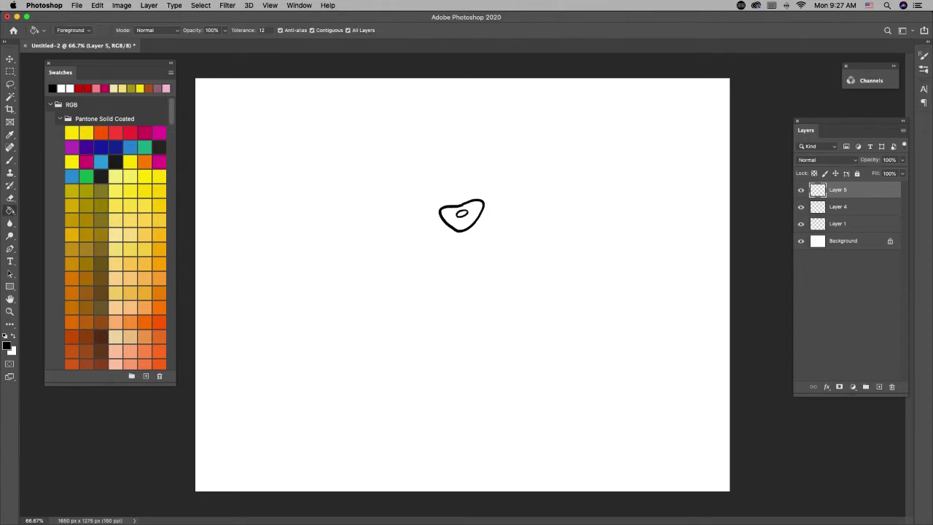
{"action": "left_click", "coordinate": [449, 219]}
Brush a narrow pointed nose bridge above the nose and outline a furry rounded eye patch on each side of it.
{"action": "key", "text": "b"}
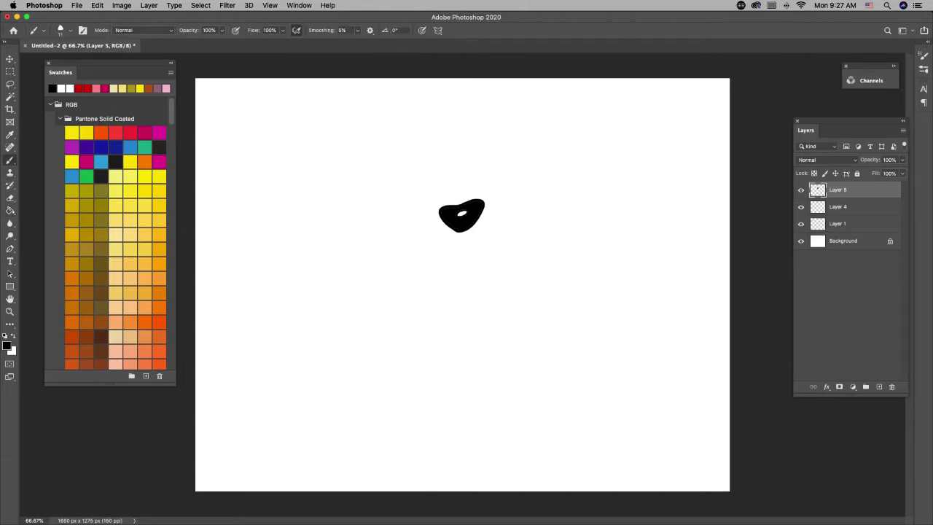
{"action": "mouse_move", "coordinate": [472, 197]}
{"action": "left_mouse_down"}
{"action": "mouse_move", "coordinate": [454, 153]}
{"action": "mouse_move", "coordinate": [449, 202]}
{"action": "left_mouse_up"}
{"action": "mouse_move", "coordinate": [462, 168]}
{"action": "left_mouse_down"}
{"action": "mouse_move", "coordinate": [482, 152]}
{"action": "mouse_move", "coordinate": [502, 186]}
{"action": "mouse_move", "coordinate": [499, 200]}
{"action": "left_mouse_up"}
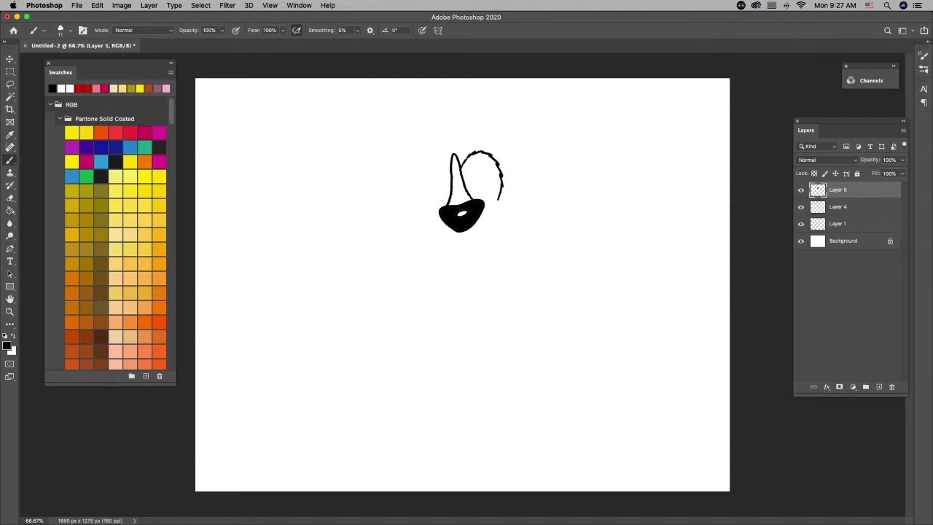
{"action": "mouse_move", "coordinate": [448, 166]}
{"action": "left_mouse_down"}
{"action": "mouse_move", "coordinate": [421, 160]}
{"action": "mouse_move", "coordinate": [410, 188]}
{"action": "mouse_move", "coordinate": [427, 212]}
{"action": "left_mouse_up"}
Draw both eyes inside the eye patches, with half-closed lids and small pupils.
{"action": "mouse_move", "coordinate": [463, 179]}
{"action": "left_mouse_down"}
{"action": "mouse_move", "coordinate": [479, 166]}
{"action": "mouse_move", "coordinate": [494, 200]}
{"action": "left_mouse_up"}
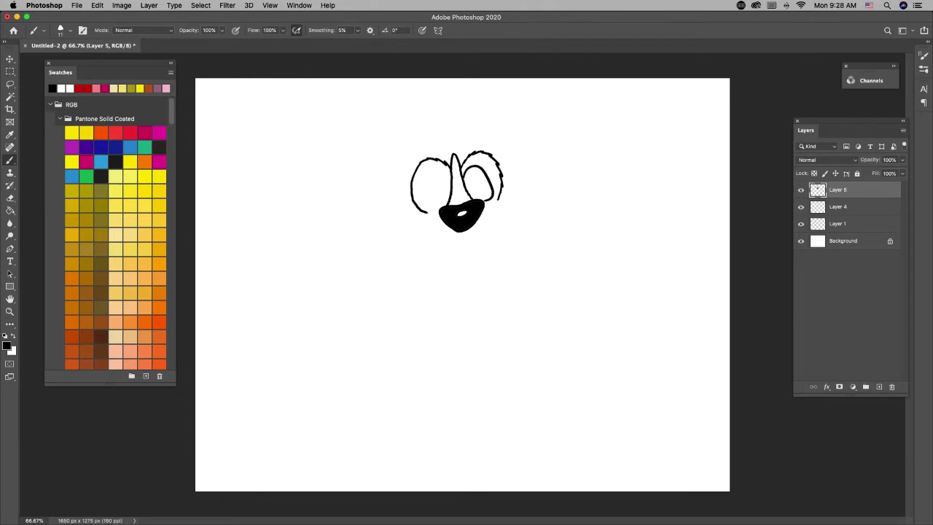
{"action": "mouse_move", "coordinate": [449, 175]}
{"action": "left_mouse_down"}
{"action": "mouse_move", "coordinate": [426, 180]}
{"action": "mouse_move", "coordinate": [423, 197]}
{"action": "mouse_move", "coordinate": [439, 210]}
{"action": "mouse_move", "coordinate": [492, 193]}
{"action": "mouse_move", "coordinate": [424, 197]}
{"action": "left_mouse_up"}
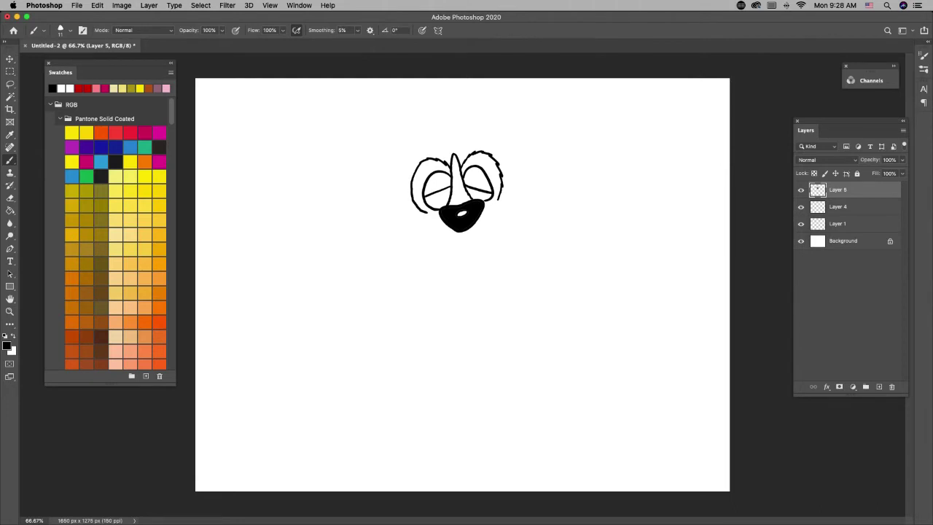
{"action": "left_click", "coordinate": [478, 194]}
{"action": "left_click", "coordinate": [442, 194]}
Draw the long drooping jowls with whisker dots, a hanging tongue with a centre line, and the dark mouth corners.
{"action": "mouse_move", "coordinate": [490, 202]}
{"action": "left_mouse_down"}
{"action": "mouse_move", "coordinate": [519, 237]}
{"action": "mouse_move", "coordinate": [524, 280]}
{"action": "mouse_move", "coordinate": [500, 290]}
{"action": "mouse_move", "coordinate": [473, 239]}
{"action": "mouse_move", "coordinate": [410, 232]}
{"action": "mouse_move", "coordinate": [406, 288]}
{"action": "mouse_move", "coordinate": [434, 289]}
{"action": "mouse_move", "coordinate": [456, 232]}
{"action": "left_mouse_up"}
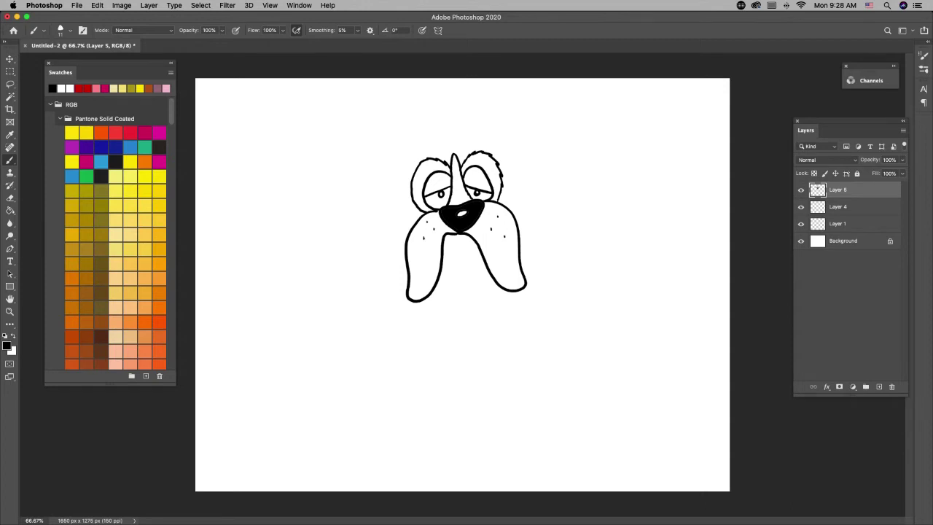
{"action": "mouse_move", "coordinate": [450, 234]}
{"action": "left_mouse_down"}
{"action": "mouse_move", "coordinate": [451, 280]}
{"action": "mouse_move", "coordinate": [478, 237]}
{"action": "mouse_move", "coordinate": [461, 271]}
{"action": "left_mouse_up"}
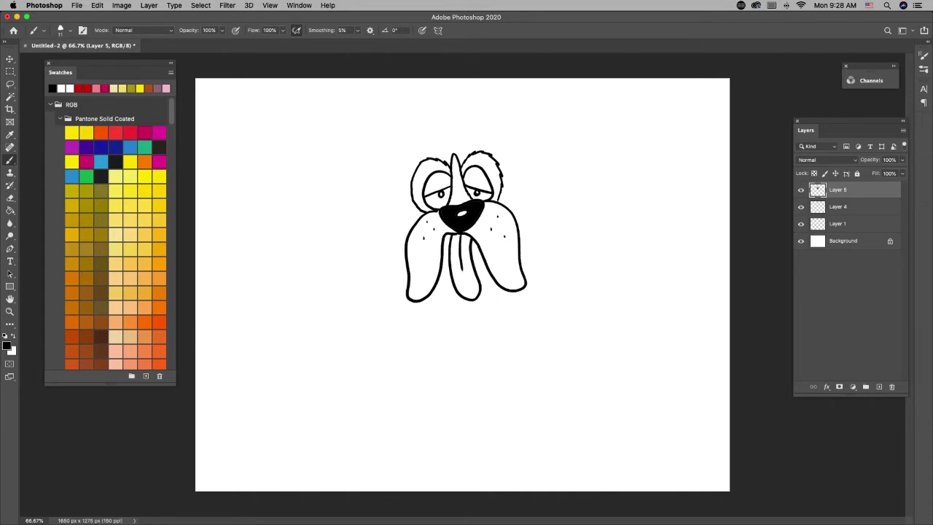
{"action": "left_click_drag", "start_coordinate": [451, 235], "coordinate": [445, 240]}
Outline the dog's head with the top of the skull, two floppy ears, furry cheeks and a rounded chin.
{"action": "mouse_move", "coordinate": [428, 137]}
{"action": "left_mouse_down"}
{"action": "mouse_move", "coordinate": [523, 137]}
{"action": "mouse_move", "coordinate": [553, 211]}
{"action": "mouse_move", "coordinate": [512, 148]}
{"action": "left_mouse_up"}
{"action": "mouse_move", "coordinate": [425, 137]}
{"action": "left_mouse_down"}
{"action": "mouse_move", "coordinate": [379, 155]}
{"action": "mouse_move", "coordinate": [364, 215]}
{"action": "mouse_move", "coordinate": [400, 178]}
{"action": "mouse_move", "coordinate": [396, 159]}
{"action": "left_mouse_up"}
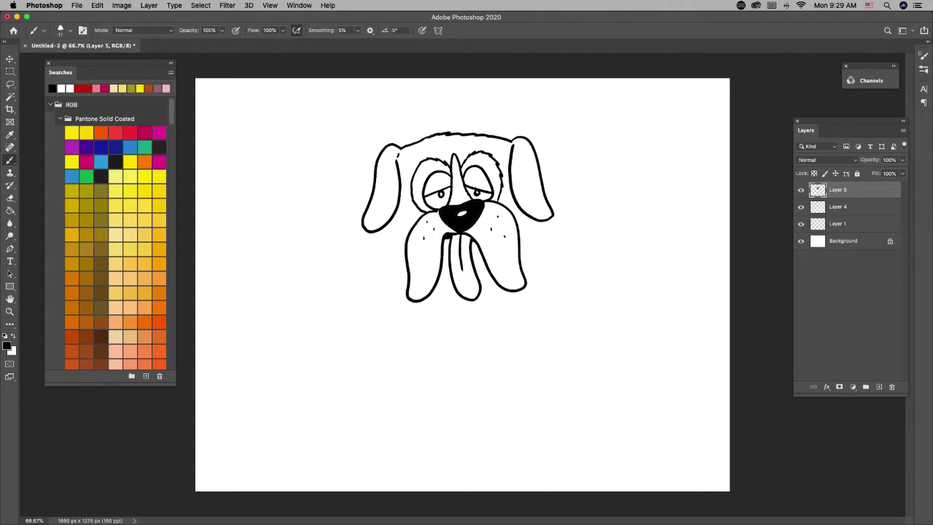
{"action": "mouse_move", "coordinate": [547, 220]}
{"action": "left_mouse_down"}
{"action": "mouse_move", "coordinate": [556, 240]}
{"action": "mouse_move", "coordinate": [523, 275]}
{"action": "left_mouse_up"}
{"action": "mouse_move", "coordinate": [367, 239]}
{"action": "left_mouse_down"}
{"action": "mouse_move", "coordinate": [370, 262]}
{"action": "mouse_move", "coordinate": [408, 285]}
{"action": "left_mouse_up"}
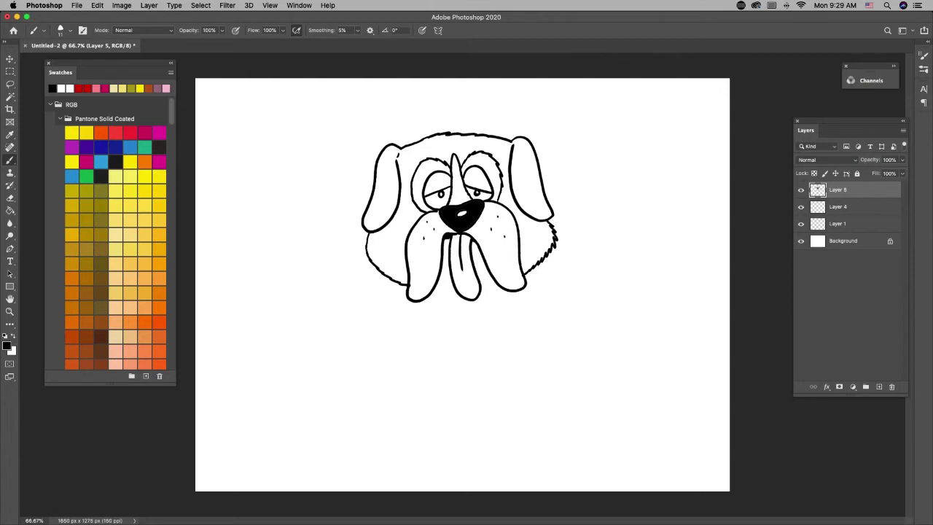
{"action": "mouse_move", "coordinate": [500, 289]}
{"action": "left_mouse_down"}
{"action": "mouse_move", "coordinate": [459, 310]}
{"action": "mouse_move", "coordinate": [433, 293]}
{"action": "left_mouse_up"}
Draw the furry neck ruff around the head, with both sides meeting in a point on the chest.
{"action": "mouse_move", "coordinate": [560, 240]}
{"action": "left_mouse_down"}
{"action": "mouse_move", "coordinate": [567, 266]}
{"action": "mouse_move", "coordinate": [554, 299]}
{"action": "mouse_move", "coordinate": [522, 316]}
{"action": "left_mouse_up"}
{"action": "left_click_drag", "start_coordinate": [510, 326], "coordinate": [478, 350]}
{"action": "mouse_move", "coordinate": [366, 251]}
{"action": "left_mouse_down"}
{"action": "mouse_move", "coordinate": [357, 265]}
{"action": "mouse_move", "coordinate": [396, 329]}
{"action": "mouse_move", "coordinate": [465, 361]}
{"action": "left_mouse_up"}
{"action": "left_click_drag", "start_coordinate": [456, 354], "coordinate": [470, 359]}
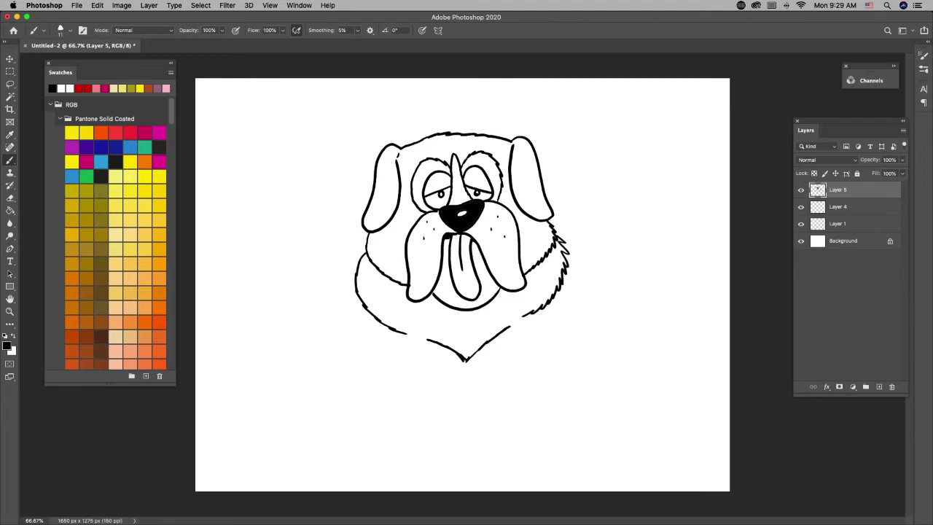
Draw both front legs below the ruff, with rounded paws, toe lines and shaggy fur edges.
{"action": "mouse_move", "coordinate": [538, 346]}
{"action": "left_mouse_down"}
{"action": "mouse_move", "coordinate": [520, 391]}
{"action": "mouse_move", "coordinate": [493, 398]}
{"action": "mouse_move", "coordinate": [524, 395]}
{"action": "left_mouse_up"}
{"action": "mouse_move", "coordinate": [522, 398]}
{"action": "left_mouse_down"}
{"action": "mouse_move", "coordinate": [549, 430]}
{"action": "mouse_move", "coordinate": [498, 434]}
{"action": "mouse_move", "coordinate": [479, 368]}
{"action": "left_mouse_up"}
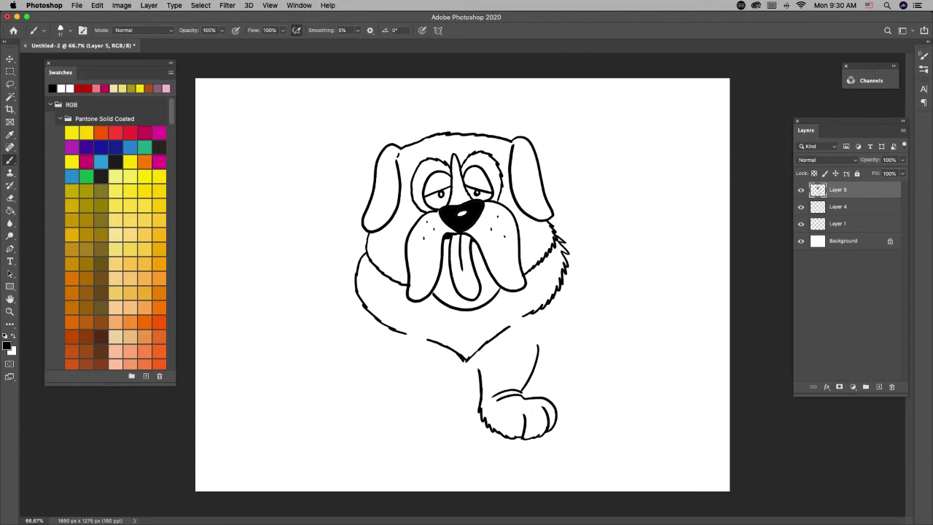
{"action": "mouse_move", "coordinate": [385, 351]}
{"action": "left_mouse_down"}
{"action": "mouse_move", "coordinate": [398, 403]}
{"action": "mouse_move", "coordinate": [428, 411]}
{"action": "mouse_move", "coordinate": [368, 417]}
{"action": "mouse_move", "coordinate": [367, 442]}
{"action": "mouse_move", "coordinate": [382, 449]}
{"action": "left_mouse_up"}
{"action": "mouse_move", "coordinate": [376, 426]}
{"action": "left_mouse_down"}
{"action": "mouse_move", "coordinate": [377, 442]}
{"action": "mouse_move", "coordinate": [395, 451]}
{"action": "mouse_move", "coordinate": [438, 422]}
{"action": "left_mouse_up"}
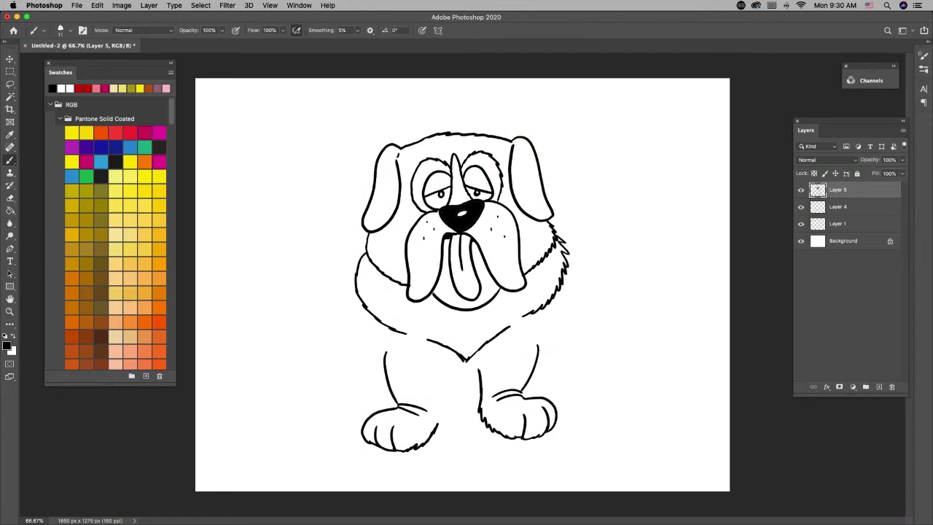
{"action": "left_click_drag", "start_coordinate": [438, 375], "coordinate": [437, 419]}
Draw the outer sides of the body, both hind legs with their paws, and the belly line between the front legs.
{"action": "mouse_move", "coordinate": [562, 276]}
{"action": "left_mouse_down"}
{"action": "mouse_move", "coordinate": [586, 314]}
{"action": "mouse_move", "coordinate": [588, 363]}
{"action": "left_mouse_up"}
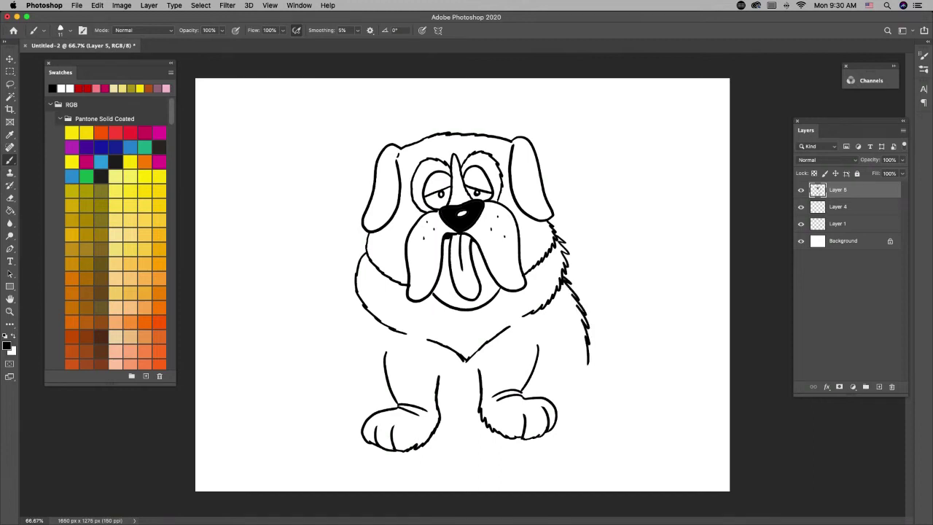
{"action": "mouse_move", "coordinate": [357, 303]}
{"action": "left_mouse_down"}
{"action": "mouse_move", "coordinate": [338, 382]}
{"action": "mouse_move", "coordinate": [345, 392]}
{"action": "left_mouse_up"}
{"action": "mouse_move", "coordinate": [586, 330]}
{"action": "left_mouse_down"}
{"action": "mouse_move", "coordinate": [610, 360]}
{"action": "mouse_move", "coordinate": [591, 396]}
{"action": "mouse_move", "coordinate": [627, 403]}
{"action": "mouse_move", "coordinate": [614, 420]}
{"action": "mouse_move", "coordinate": [605, 423]}
{"action": "mouse_move", "coordinate": [607, 411]}
{"action": "mouse_move", "coordinate": [587, 422]}
{"action": "left_mouse_up"}
{"action": "mouse_move", "coordinate": [607, 425]}
{"action": "left_mouse_down"}
{"action": "mouse_move", "coordinate": [573, 419]}
{"action": "mouse_move", "coordinate": [594, 425]}
{"action": "left_mouse_up"}
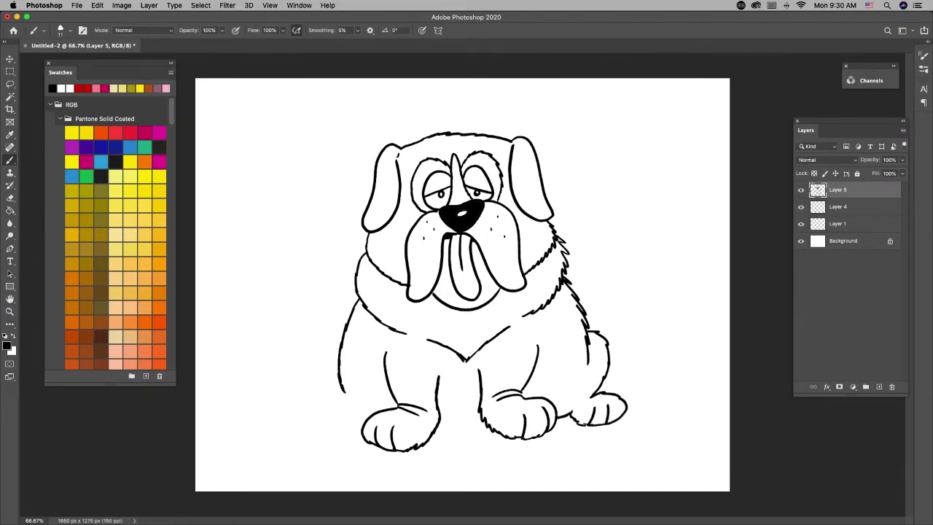
{"action": "mouse_move", "coordinate": [336, 353]}
{"action": "left_mouse_down"}
{"action": "mouse_move", "coordinate": [310, 378]}
{"action": "mouse_move", "coordinate": [329, 419]}
{"action": "left_mouse_up"}
{"action": "mouse_move", "coordinate": [325, 414]}
{"action": "left_mouse_down"}
{"action": "mouse_move", "coordinate": [292, 436]}
{"action": "mouse_move", "coordinate": [315, 446]}
{"action": "left_mouse_up"}
{"action": "left_click_drag", "start_coordinate": [315, 447], "coordinate": [366, 432]}
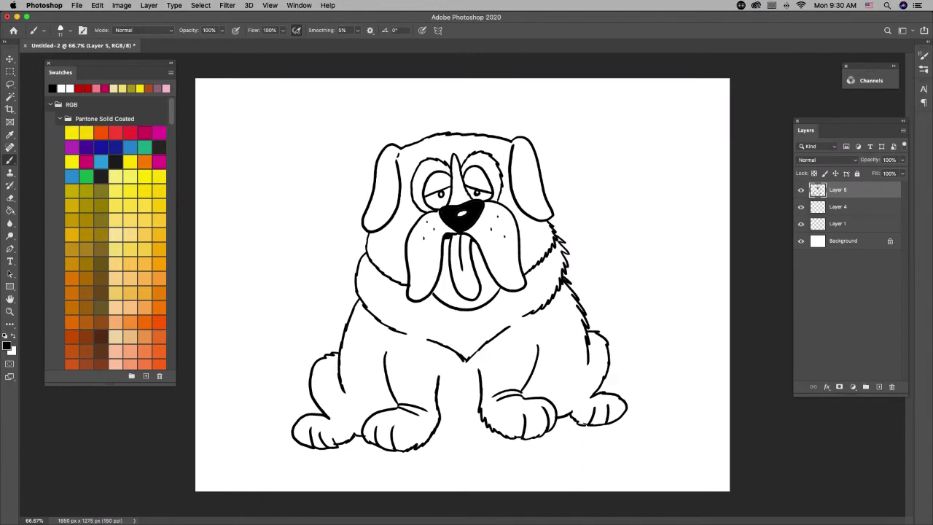
{"action": "left_click_drag", "start_coordinate": [484, 431], "coordinate": [424, 427]}
Outline jagged fur patches on both shoulders and add a bushy, raised tail with a fur patch at its base.
{"action": "mouse_move", "coordinate": [506, 329]}
{"action": "left_mouse_down"}
{"action": "mouse_move", "coordinate": [514, 344]}
{"action": "mouse_move", "coordinate": [540, 344]}
{"action": "mouse_move", "coordinate": [583, 370]}
{"action": "mouse_move", "coordinate": [591, 356]}
{"action": "left_mouse_up"}
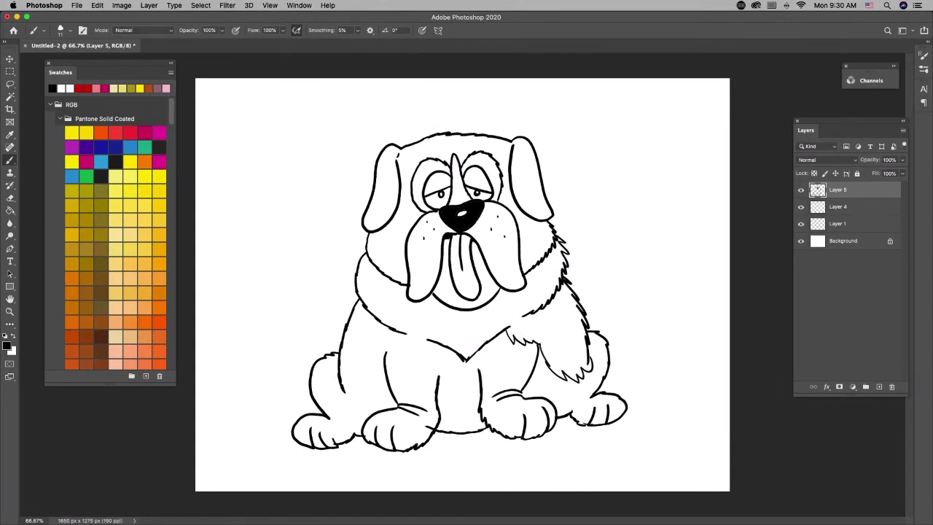
{"action": "mouse_move", "coordinate": [396, 330]}
{"action": "left_mouse_down"}
{"action": "mouse_move", "coordinate": [371, 382]}
{"action": "mouse_move", "coordinate": [347, 393]}
{"action": "left_mouse_up"}
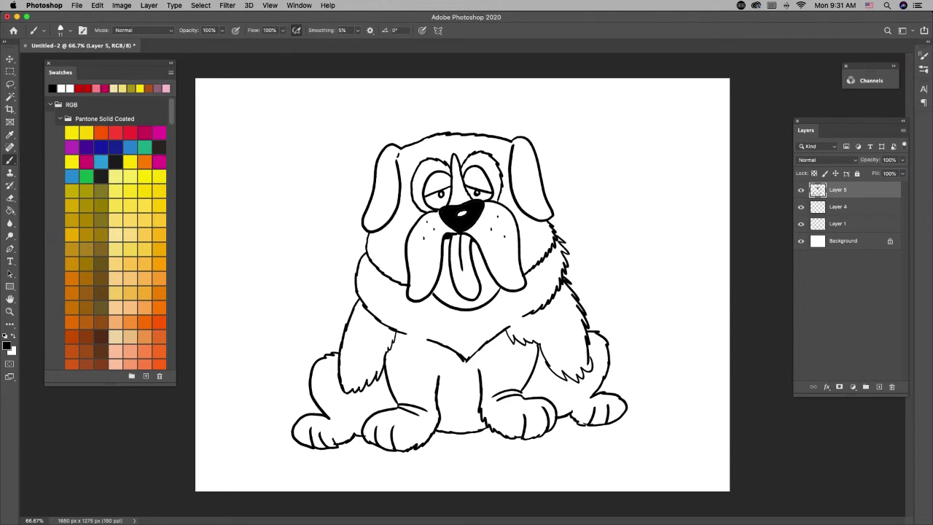
{"action": "left_click_drag", "start_coordinate": [356, 411], "coordinate": [357, 433]}
{"action": "mouse_move", "coordinate": [609, 346]}
{"action": "left_mouse_down"}
{"action": "mouse_move", "coordinate": [676, 303]}
{"action": "mouse_move", "coordinate": [634, 379]}
{"action": "mouse_move", "coordinate": [605, 386]}
{"action": "left_mouse_up"}
{"action": "left_click_drag", "start_coordinate": [633, 348], "coordinate": [612, 367]}
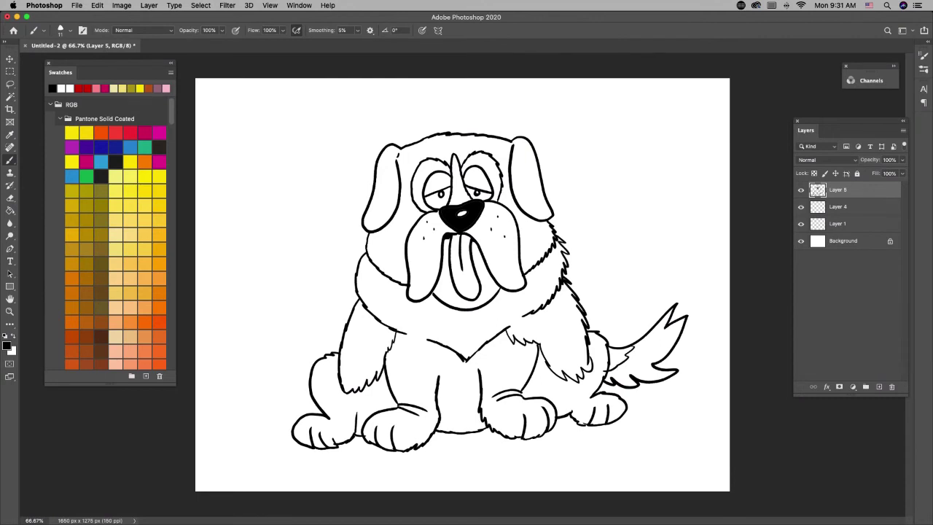
Duplicate the line-art layer as Layer 5 copy and make the original Layer 5 active.
{"action": "left_click", "coordinate": [903, 130]}
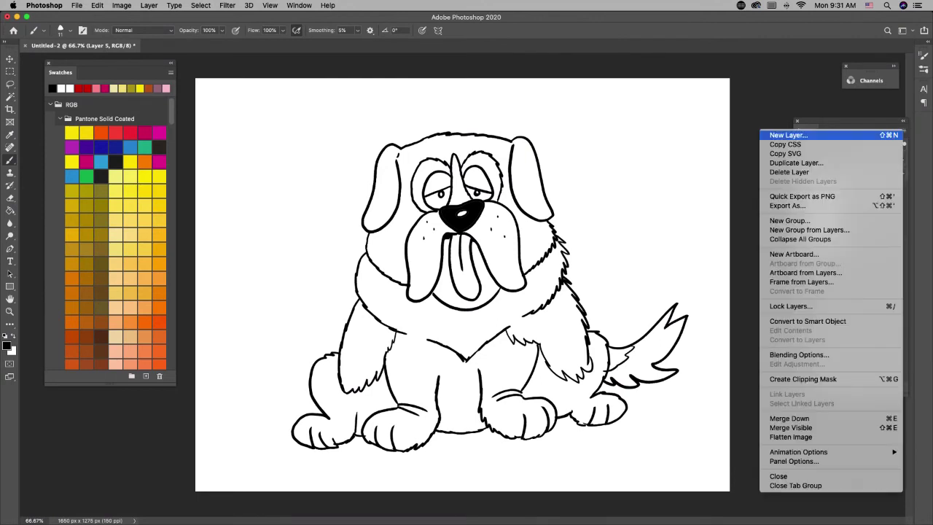
{"action": "left_click", "coordinate": [791, 163]}
{"action": "key", "text": "Return"}
{"action": "left_click", "coordinate": [838, 206]}
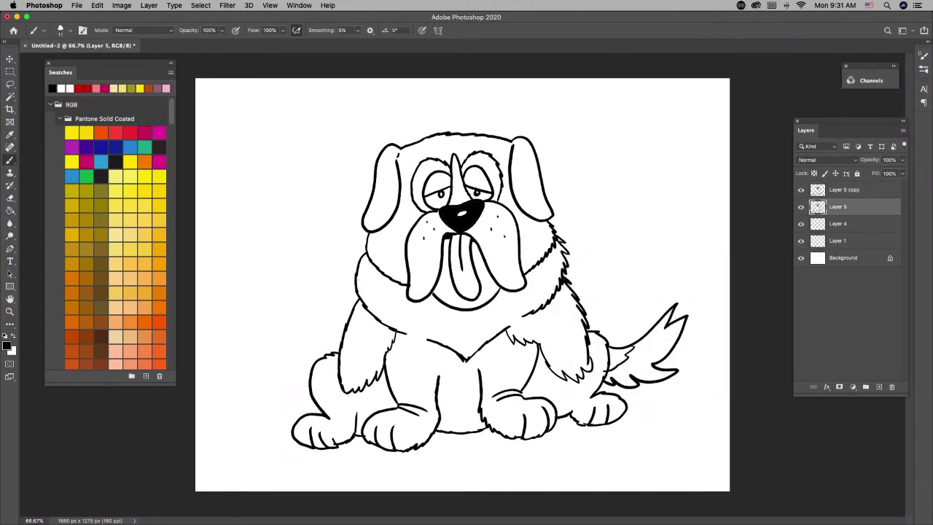
Set the foreground to a muted orange-brown and brush closed the outline gaps at the ears and beside the chest ruff.
{"action": "left_click", "coordinate": [144, 161]}
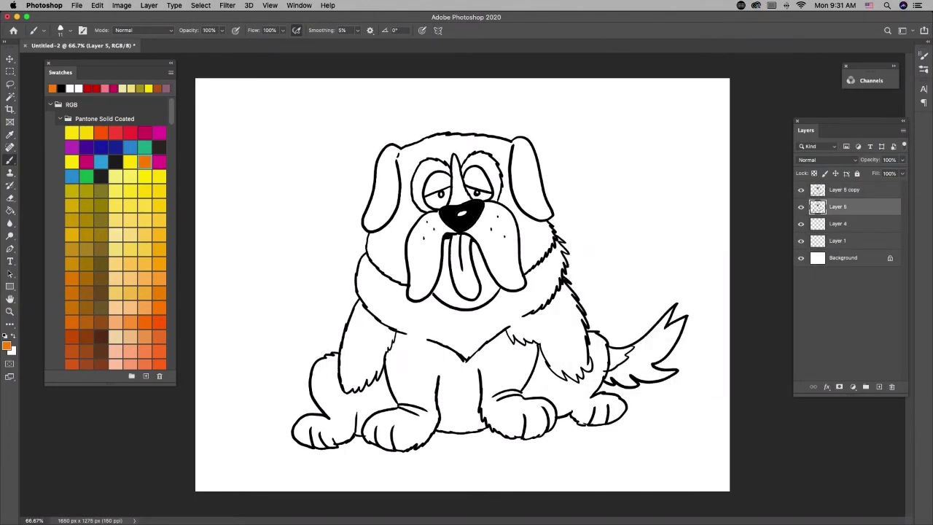
{"action": "left_click", "coordinate": [6, 345]}
{"action": "left_click", "coordinate": [533, 331]}
{"action": "key", "text": "Return"}
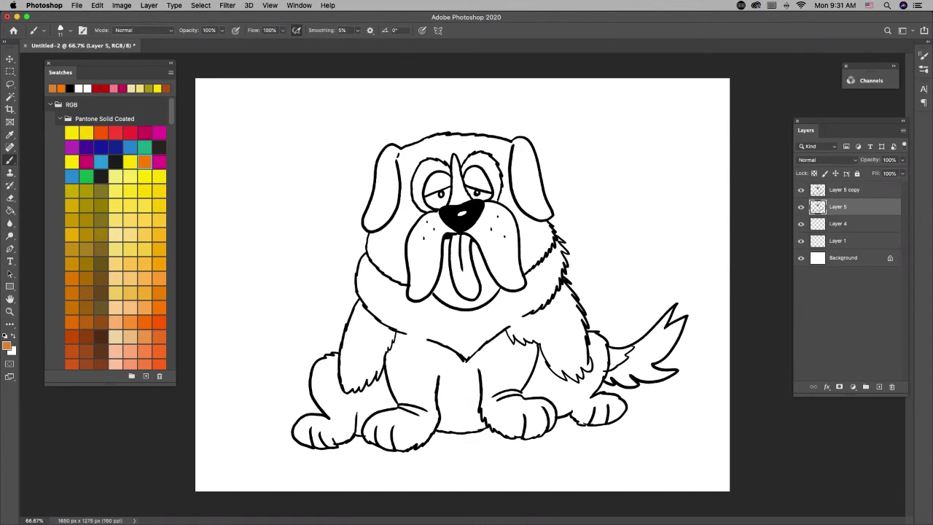
{"action": "left_click_drag", "start_coordinate": [400, 150], "coordinate": [397, 157]}
{"action": "left_click_drag", "start_coordinate": [523, 317], "coordinate": [511, 326]}
Fill the head, both shoulder patches and the patch at the tail's base with the orange-brown.
{"action": "key", "text": "g"}
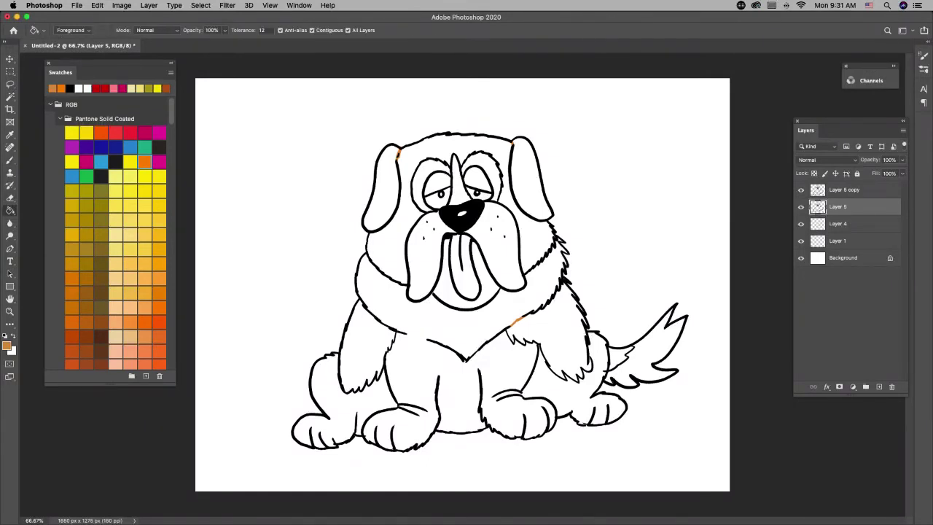
{"action": "left_click", "coordinate": [386, 233]}
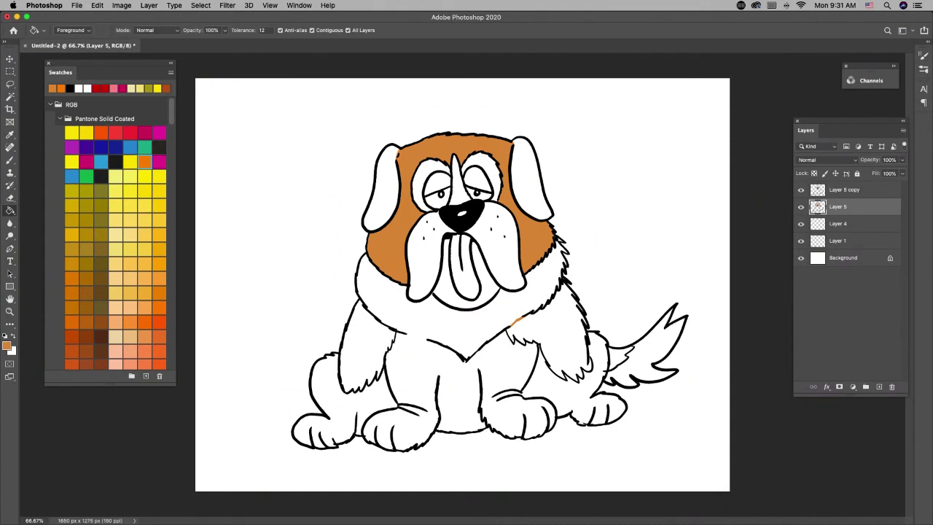
{"action": "left_click", "coordinate": [557, 332]}
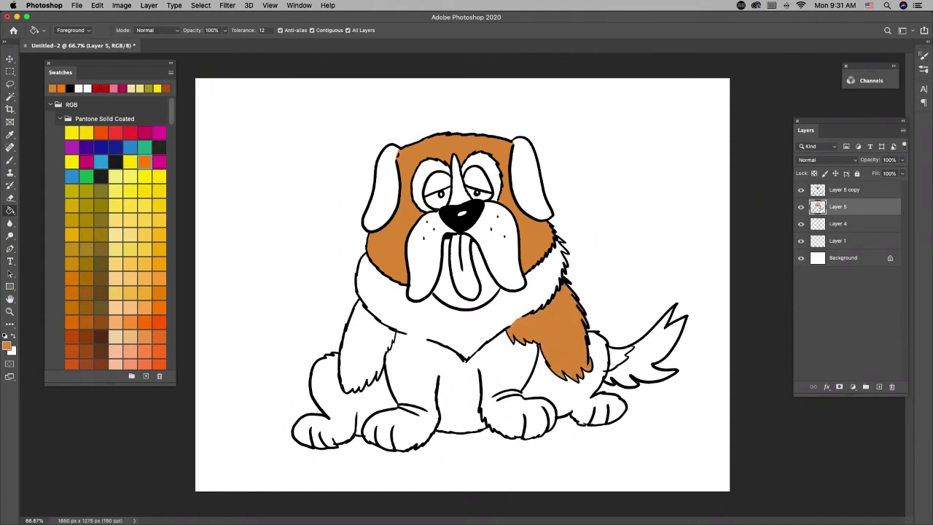
{"action": "left_click", "coordinate": [360, 346]}
{"action": "left_click", "coordinate": [619, 357]}
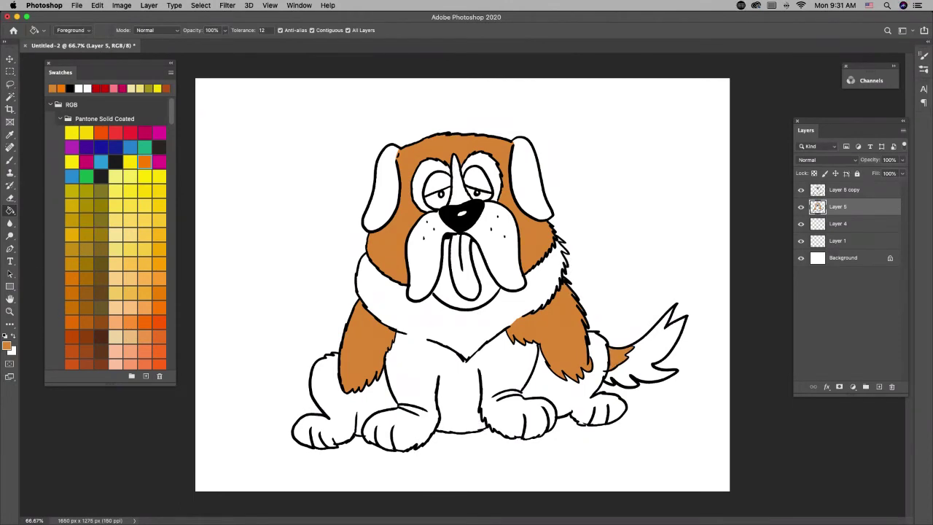
Set the foreground to a dark brown and fill both ears and both eye patches with it.
{"action": "left_click", "coordinate": [7, 346]}
{"action": "left_click_drag", "start_coordinate": [535, 330], "coordinate": [523, 386]}
{"action": "key", "text": "Return"}
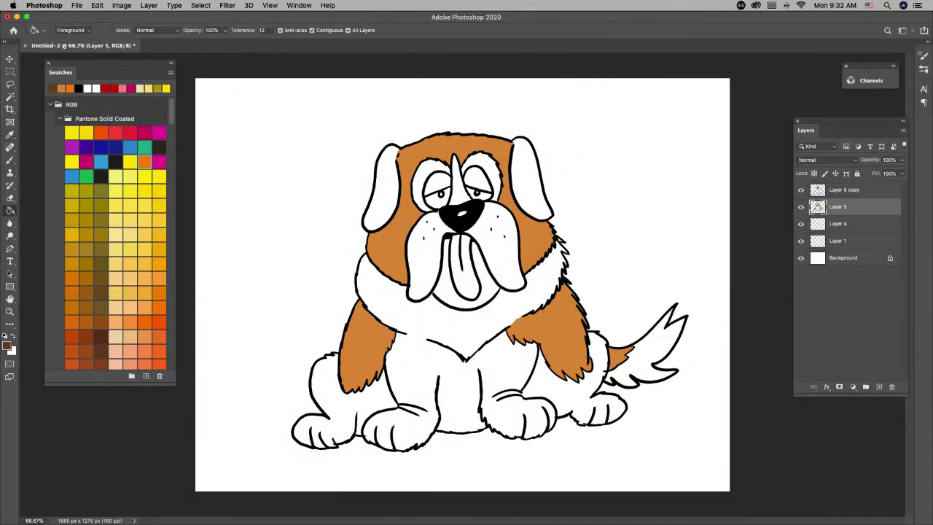
{"action": "left_click", "coordinate": [381, 188]}
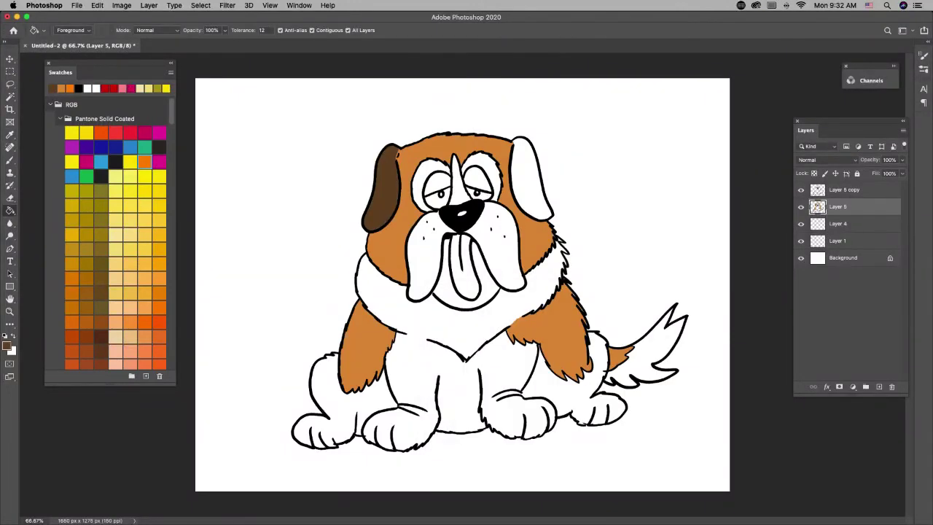
{"action": "left_click", "coordinate": [532, 178]}
{"action": "left_click", "coordinate": [489, 169]}
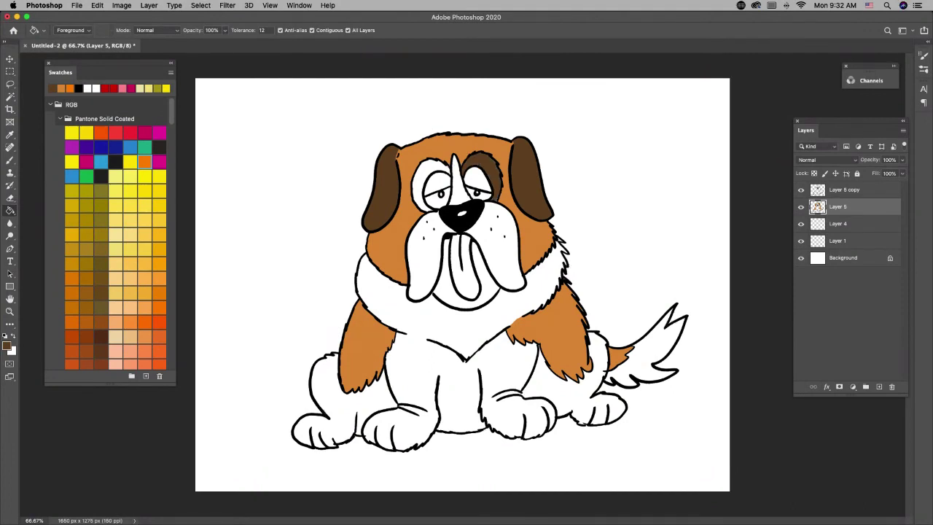
{"action": "left_click", "coordinate": [422, 182]}
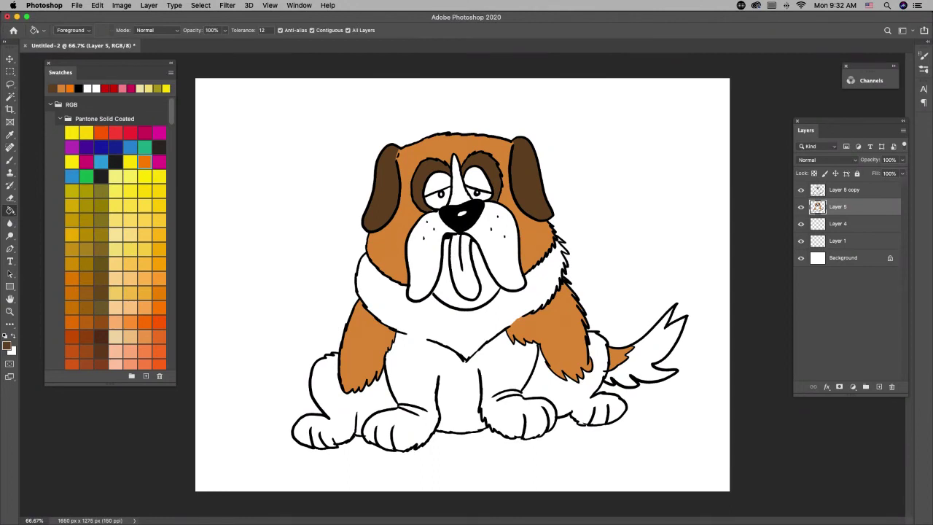
Choose a salmon-pink swatch and fill the tongue with it.
{"action": "scroll", "coordinate": [115, 233], "scroll_direction": "down", "scroll_amount": 10}
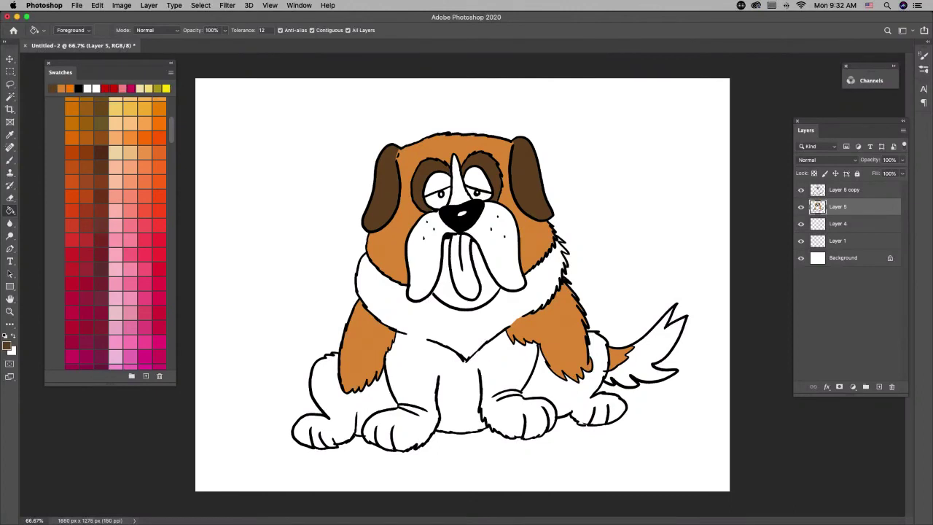
{"action": "left_click", "coordinate": [130, 226]}
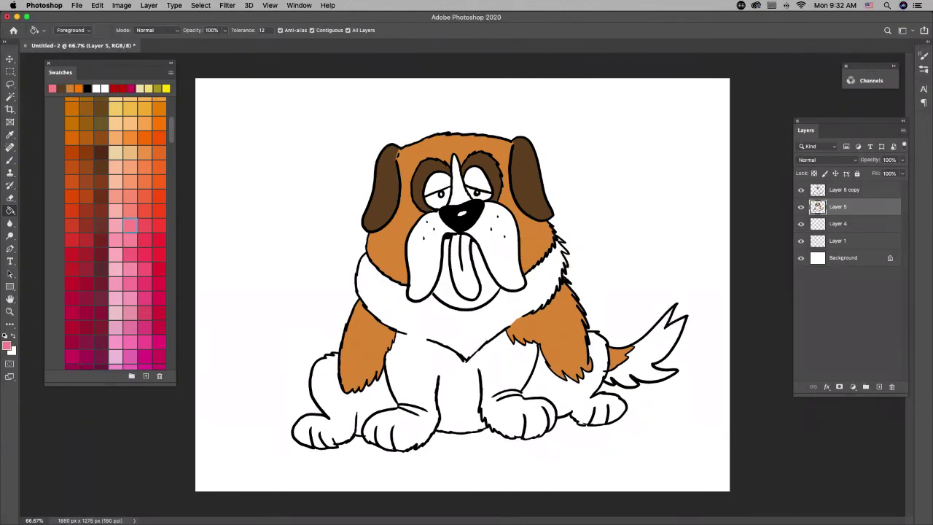
{"action": "left_click", "coordinate": [464, 266]}
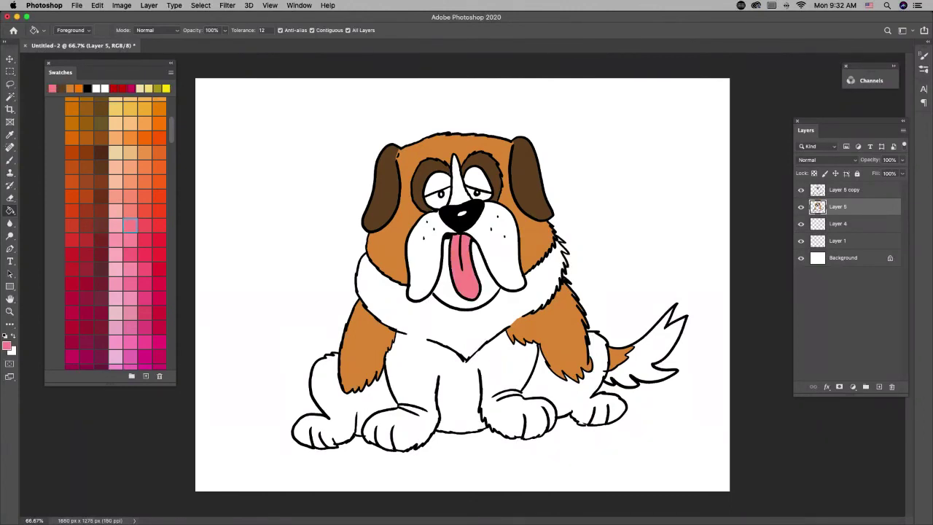
Lighten the foreground to a pale pink and fill both upper eyelids with it.
{"action": "left_click", "coordinate": [6, 345]}
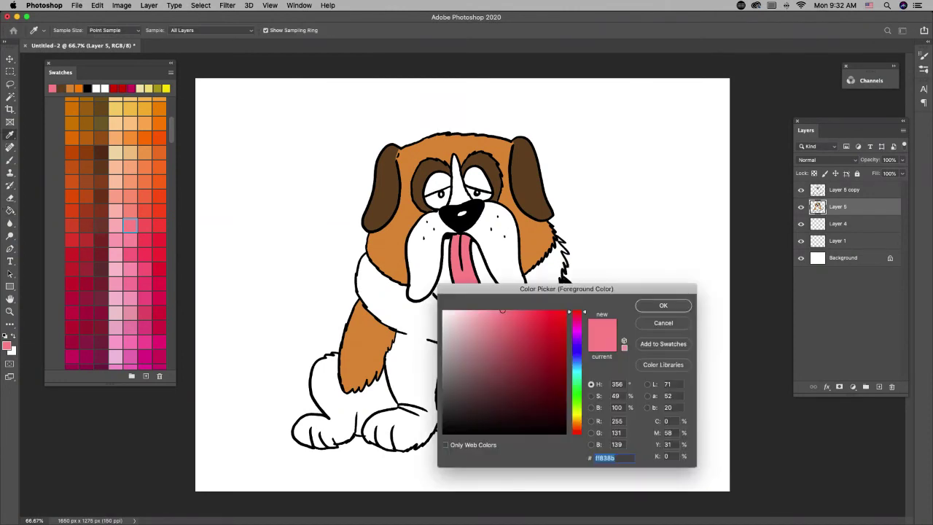
{"action": "left_click", "coordinate": [476, 313]}
{"action": "key", "text": "Return"}
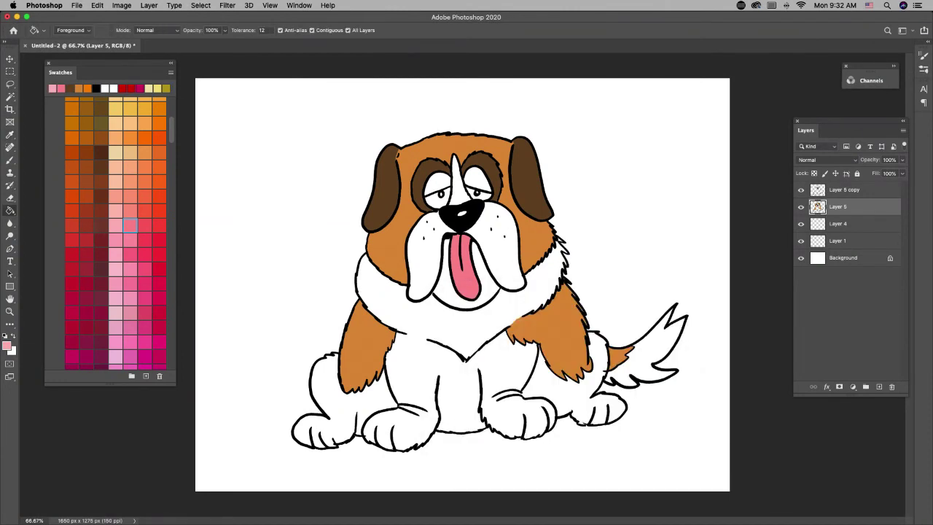
{"action": "left_click", "coordinate": [475, 177]}
{"action": "left_click", "coordinate": [437, 180]}
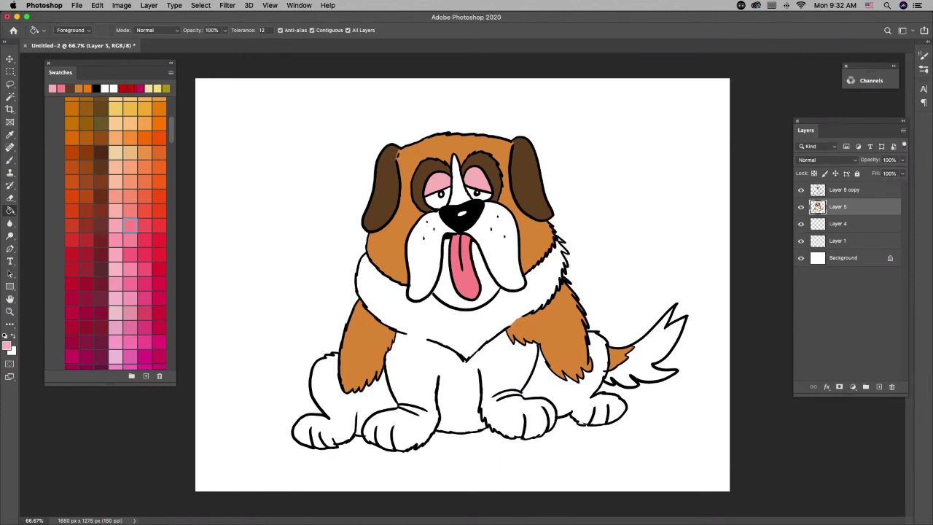
Choose a light peach swatch, lighten it to a pale cream and fill both jowls of the muzzle.
{"action": "scroll", "coordinate": [115, 233], "scroll_direction": "up", "scroll_amount": 10}
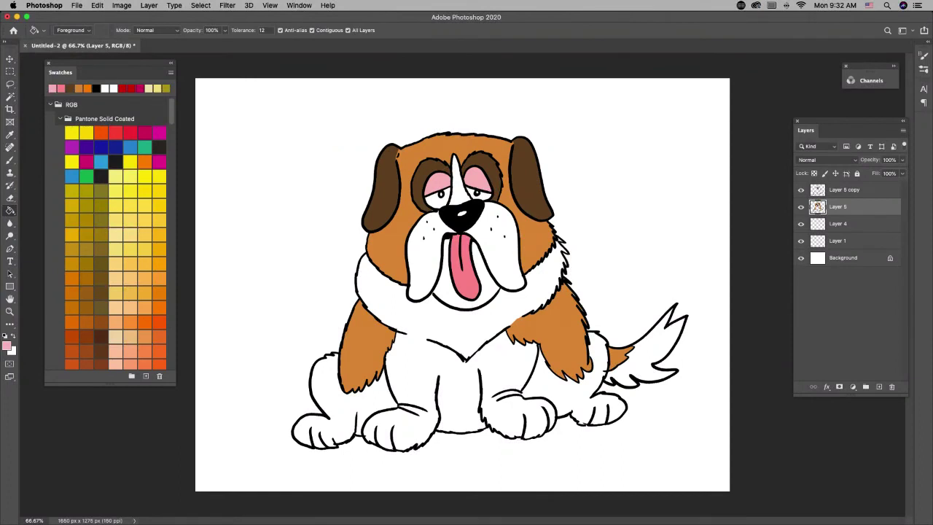
{"action": "left_click", "coordinate": [129, 306]}
{"action": "left_click", "coordinate": [7, 346]}
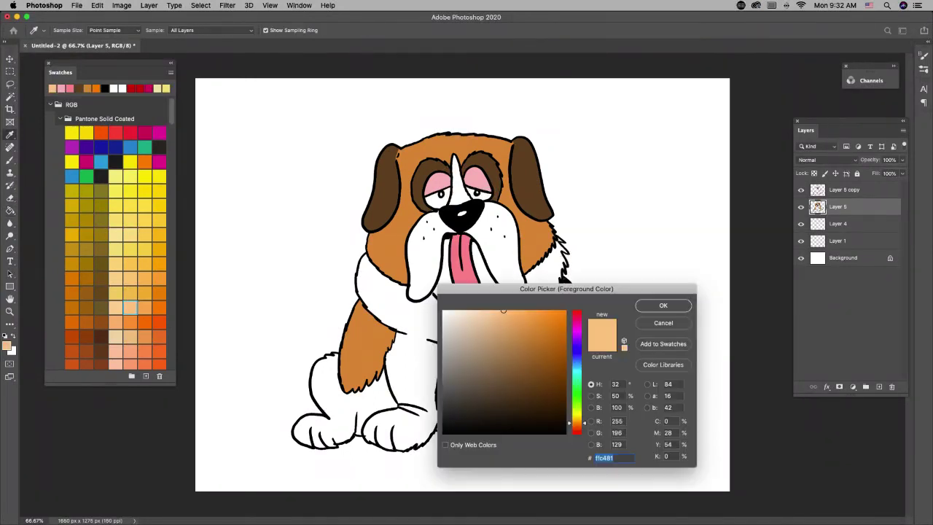
{"action": "left_click", "coordinate": [465, 314]}
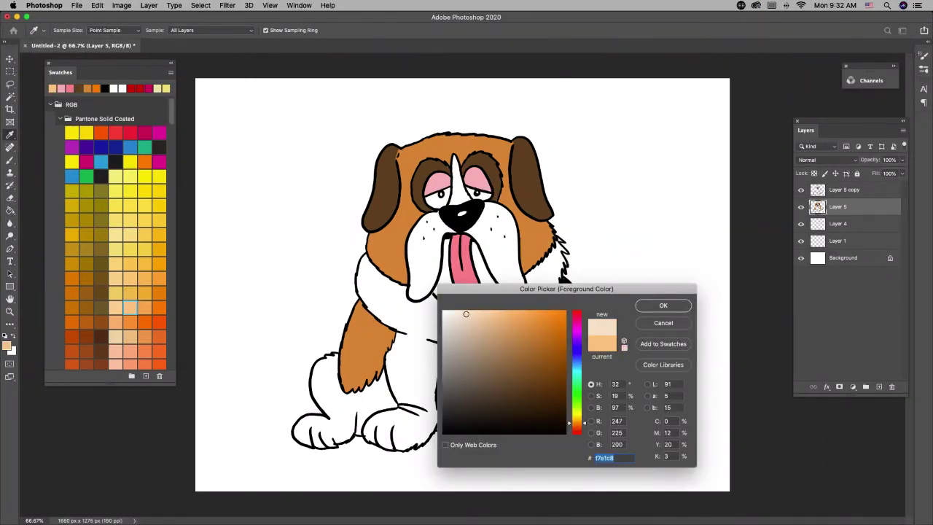
{"action": "left_click", "coordinate": [461, 314]}
{"action": "key", "text": "Return"}
{"action": "key", "text": "g"}
{"action": "left_click", "coordinate": [503, 251]}
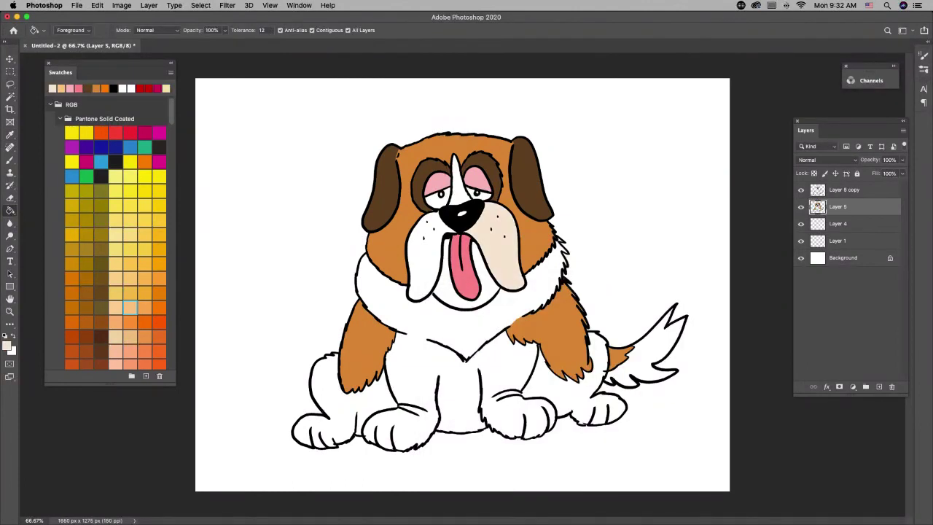
{"action": "left_click", "coordinate": [428, 255]}
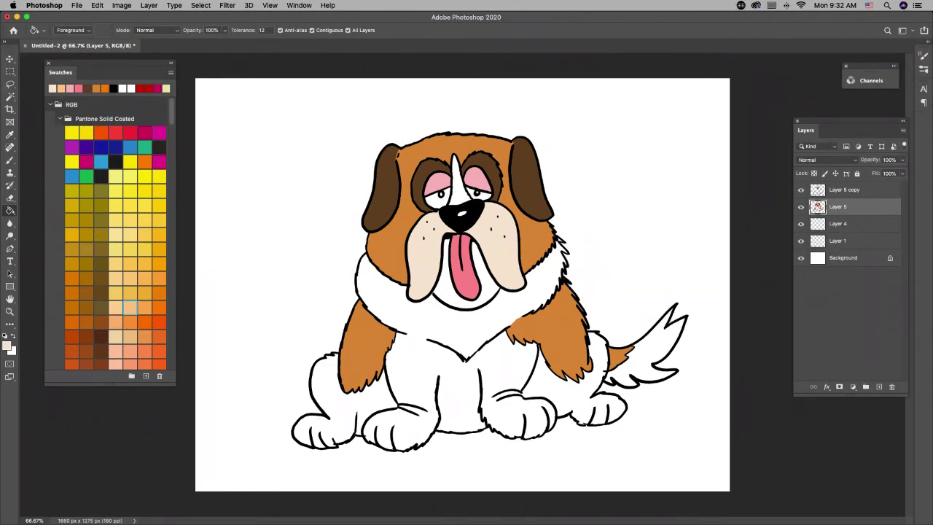
Set the foreground to the greyed beige dccfc0 and fill the chin behind the tongue.
{"action": "left_click", "coordinate": [8, 345]}
{"action": "key", "text": "Return"}
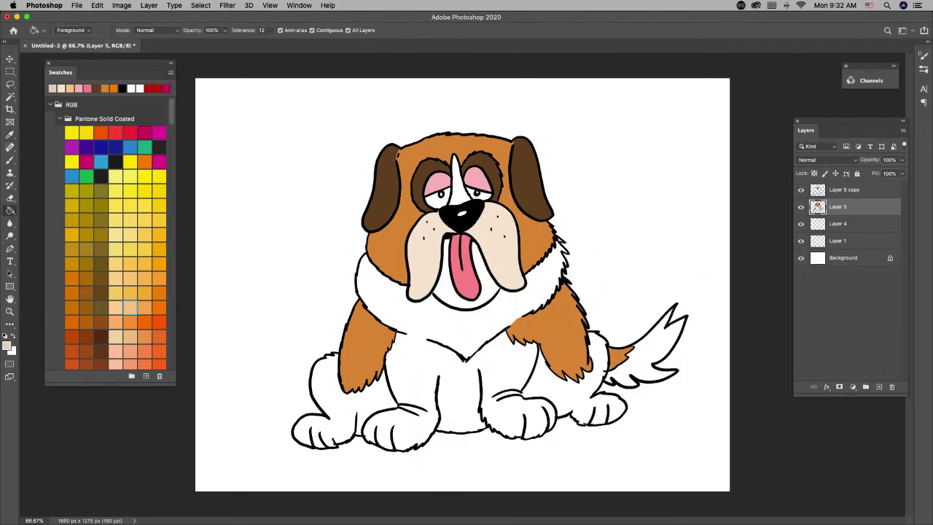
{"action": "left_click", "coordinate": [445, 292]}
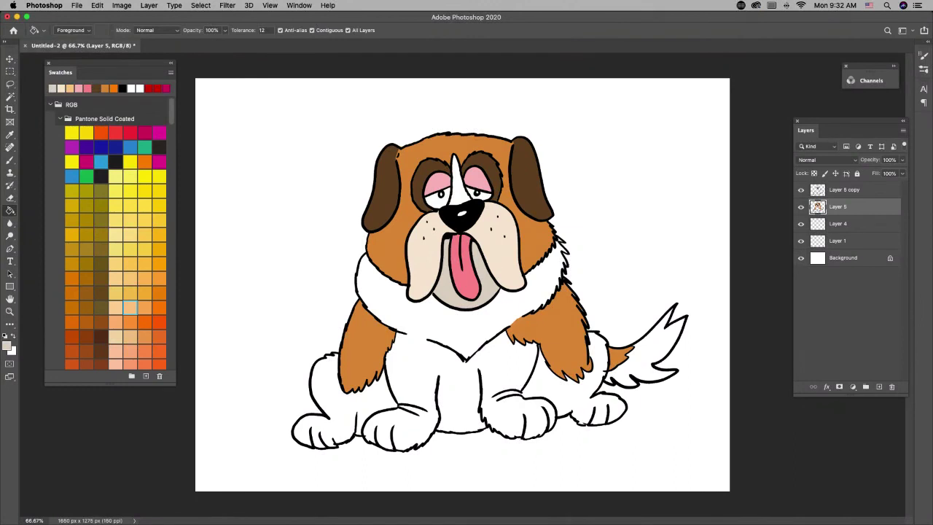
Set the foreground to the light cream f5e8da and fill the blaze between the eyes.
{"action": "left_click", "coordinate": [8, 346]}
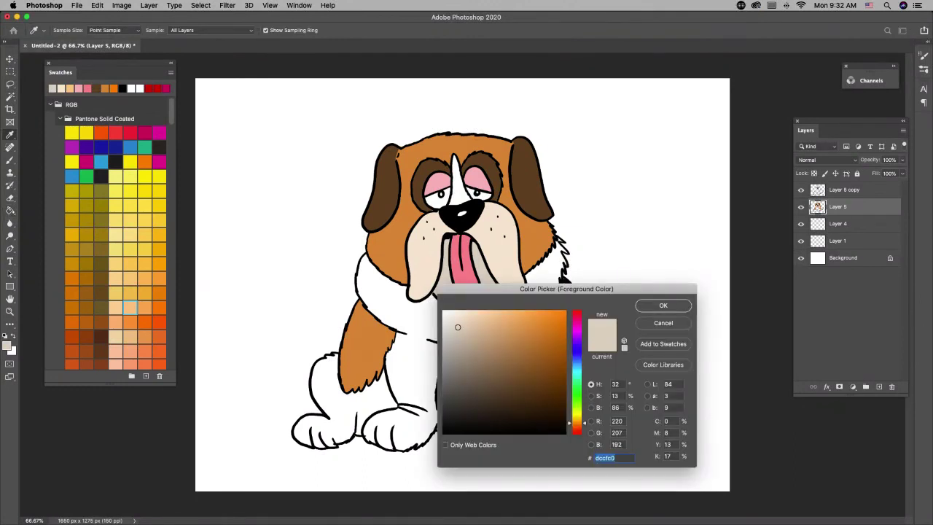
{"action": "key", "text": "Return"}
{"action": "left_click", "coordinate": [456, 178]}
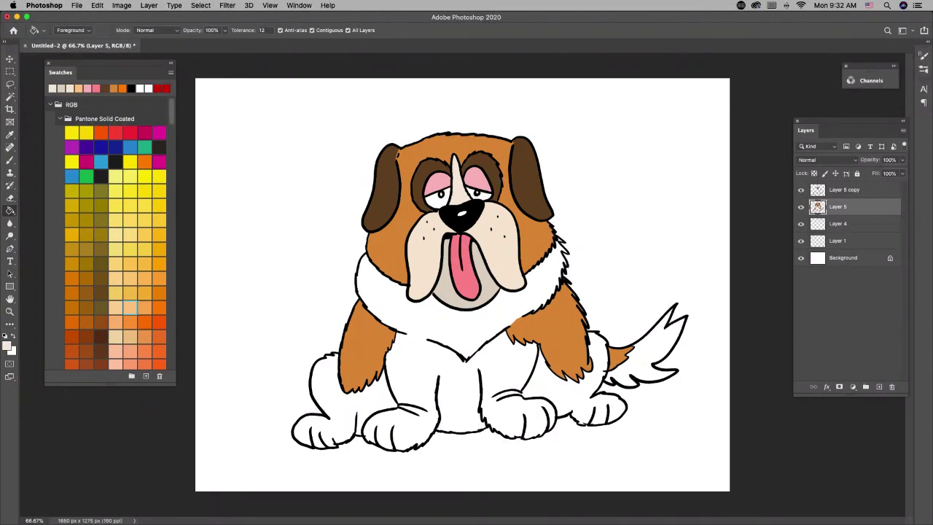
Brush closed the outline gap under the chest ruff, then fill the chest, legs, paws, haunches and tail with the light cream.
{"action": "key", "text": "b"}
{"action": "left_click_drag", "start_coordinate": [408, 333], "coordinate": [429, 338]}
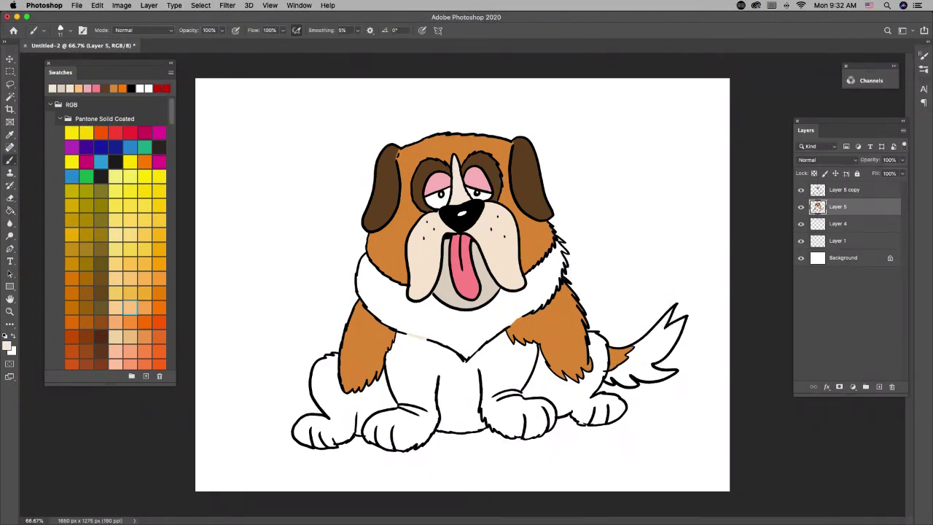
{"action": "key", "text": "g"}
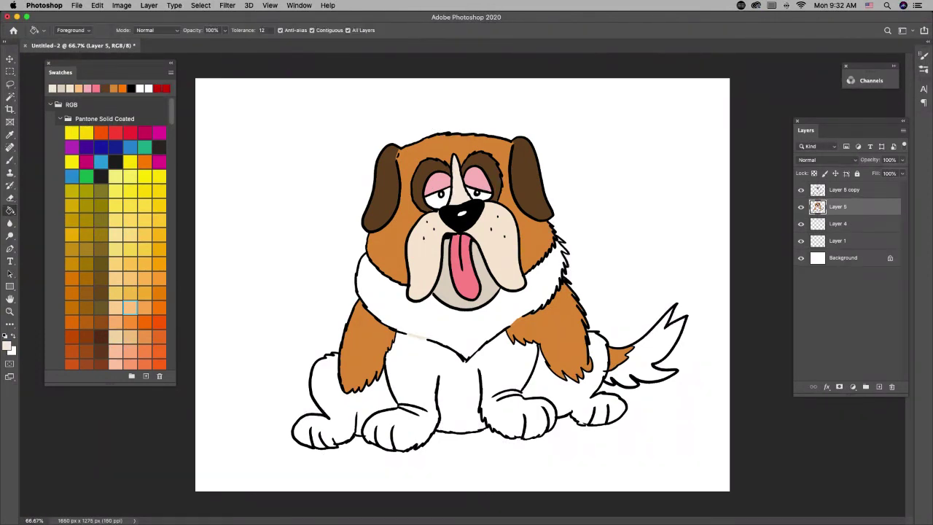
{"action": "left_click", "coordinate": [459, 387]}
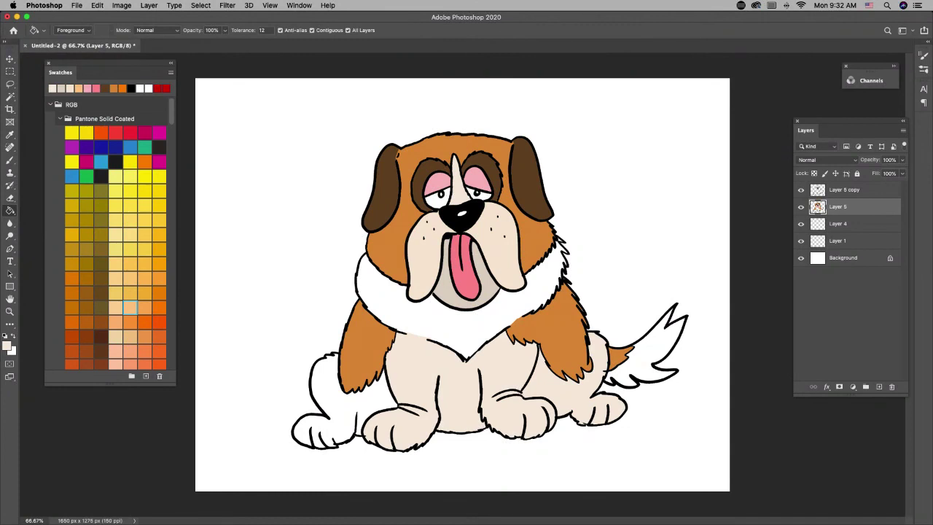
{"action": "left_click", "coordinate": [324, 386]}
{"action": "left_click", "coordinate": [653, 351]}
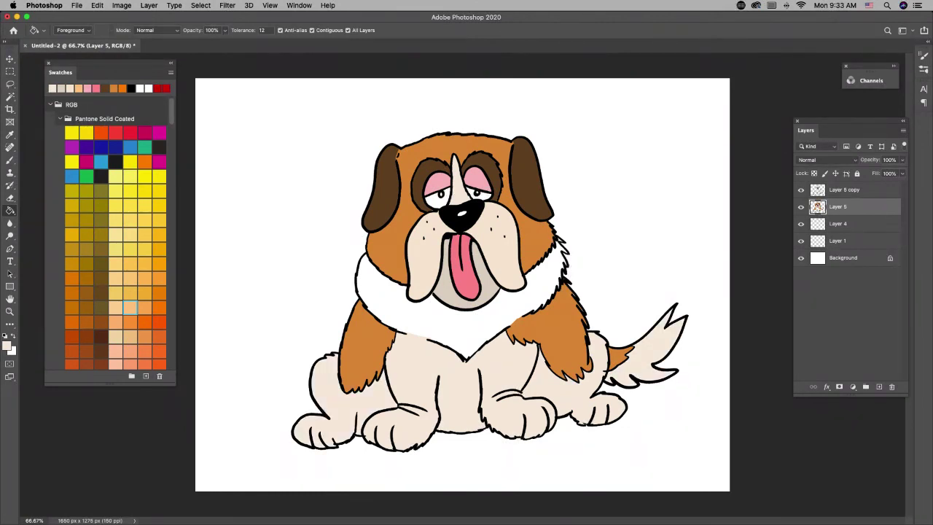
Lighten the foreground to an off-white and fill the chest ruff with it.
{"action": "left_click", "coordinate": [6, 345]}
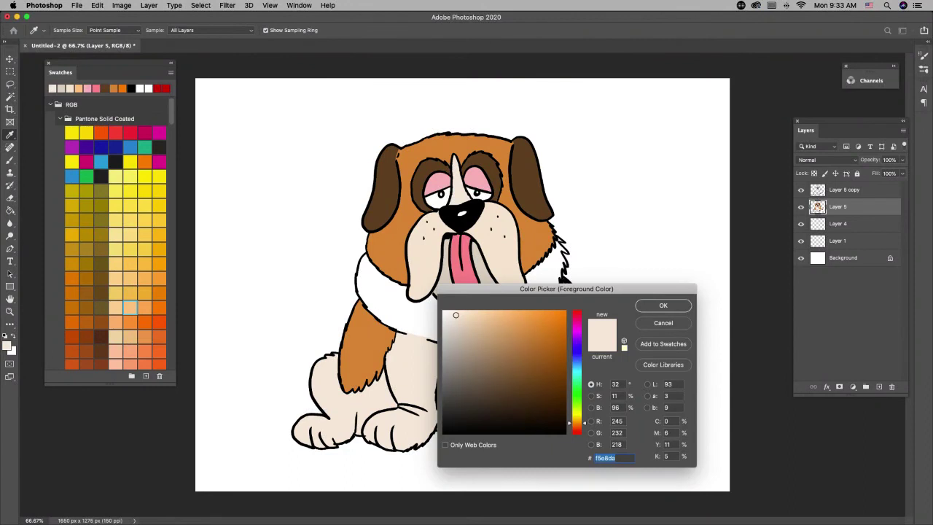
{"action": "key", "text": "Return"}
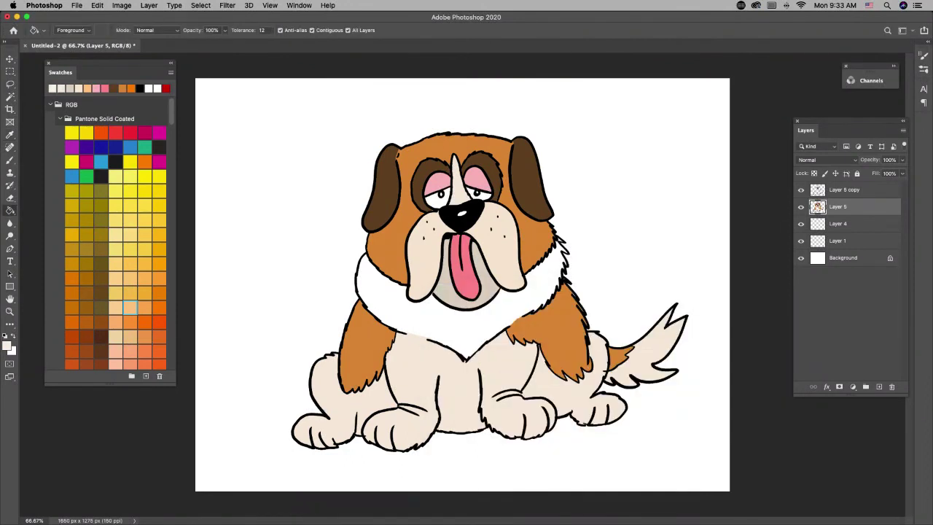
{"action": "left_click", "coordinate": [437, 325]}
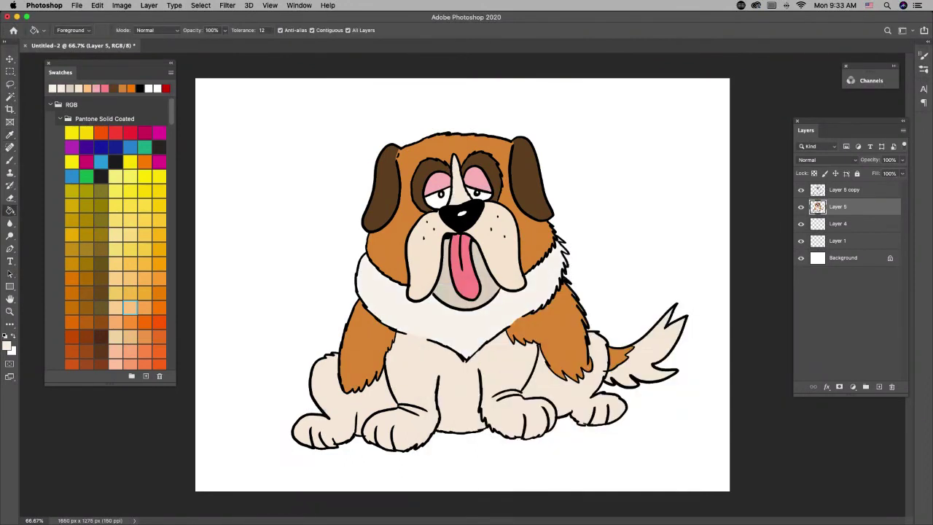
Reset the colours to black and white, brush the artist's signature below the tail, and hide the floating panels.
{"action": "left_click", "coordinate": [5, 336]}
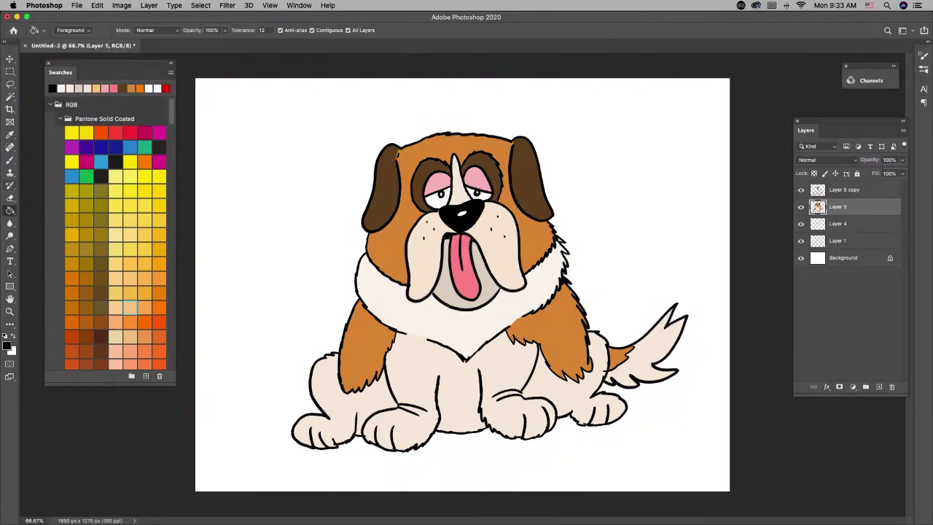
{"action": "left_click", "coordinate": [10, 160]}
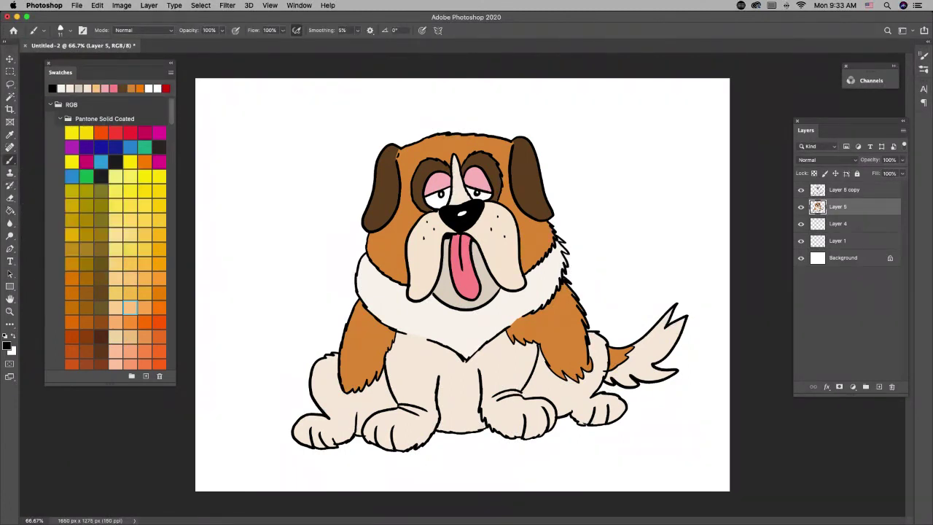
{"action": "mouse_move", "coordinate": [619, 432]}
{"action": "left_mouse_down"}
{"action": "mouse_move", "coordinate": [648, 416]}
{"action": "mouse_move", "coordinate": [636, 450]}
{"action": "mouse_move", "coordinate": [627, 441]}
{"action": "mouse_move", "coordinate": [662, 430]}
{"action": "left_mouse_up"}
{"action": "left_click_drag", "start_coordinate": [661, 427], "coordinate": [676, 455]}
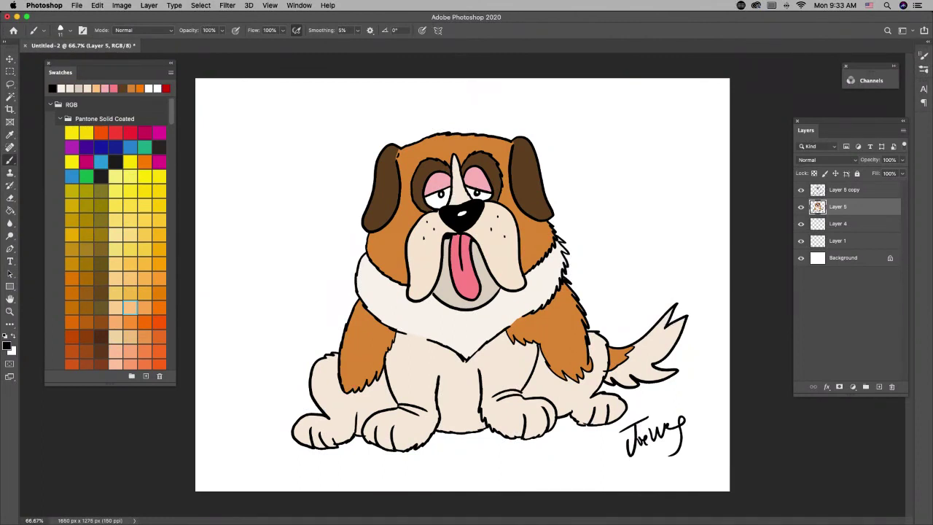
{"action": "key", "text": "shift+Tab"}
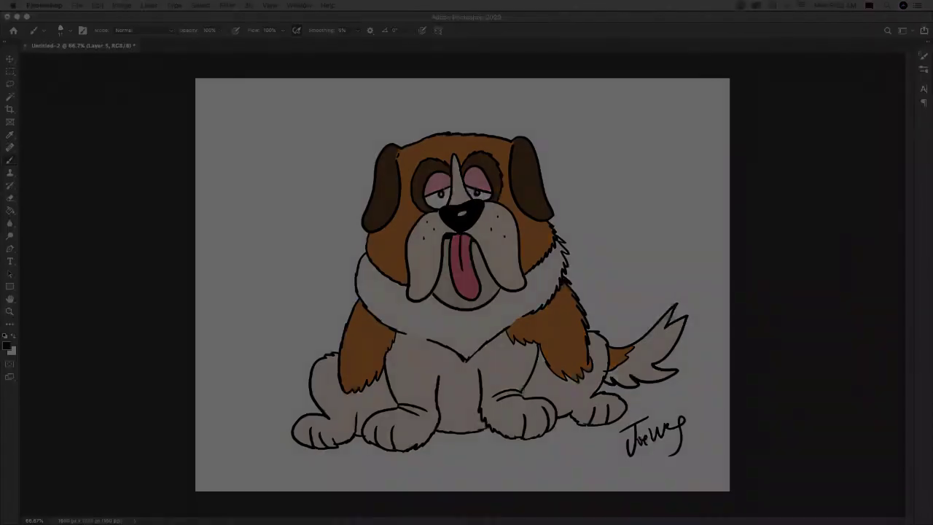